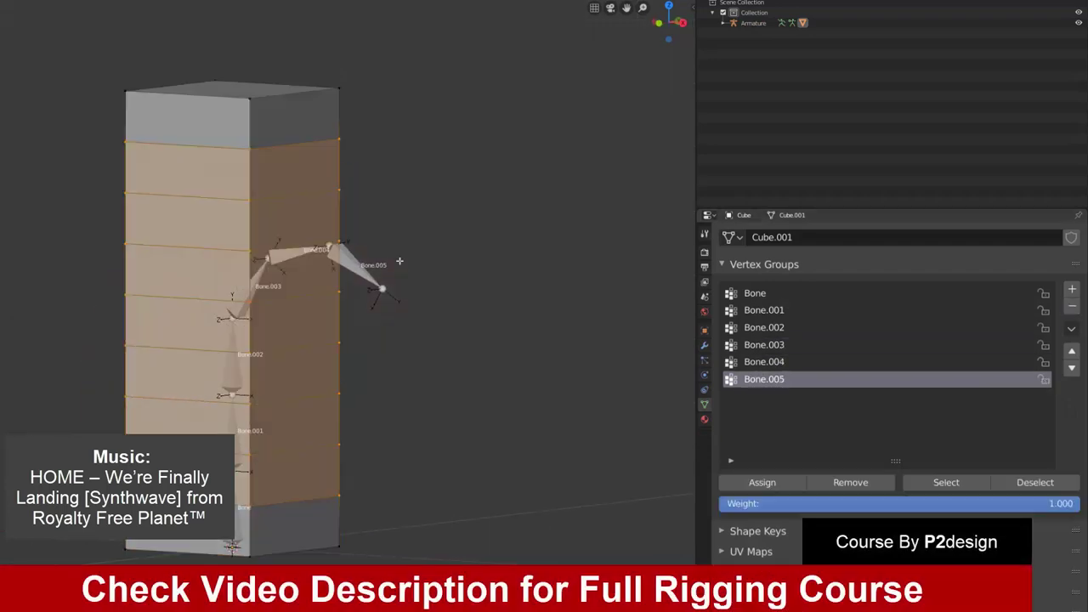
- Widen the sidebar and show the column's vertex-group weights as colours, with zero weights set to Active (black)
middle_click_drag(610, 169, 629, 254, "ctrl")
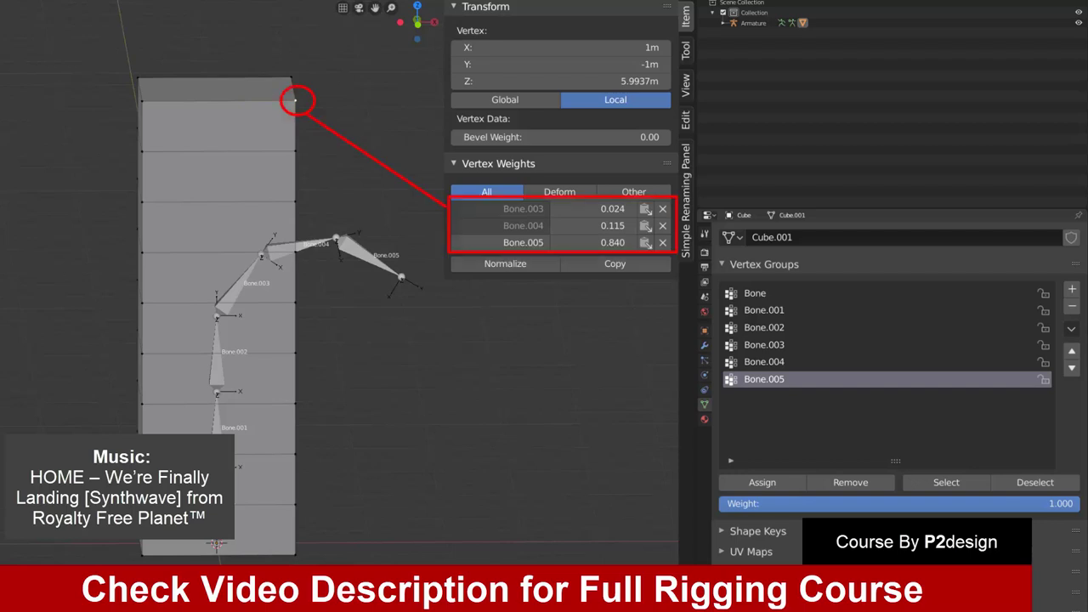
left_click(618, 19)
left_click(545, 423)
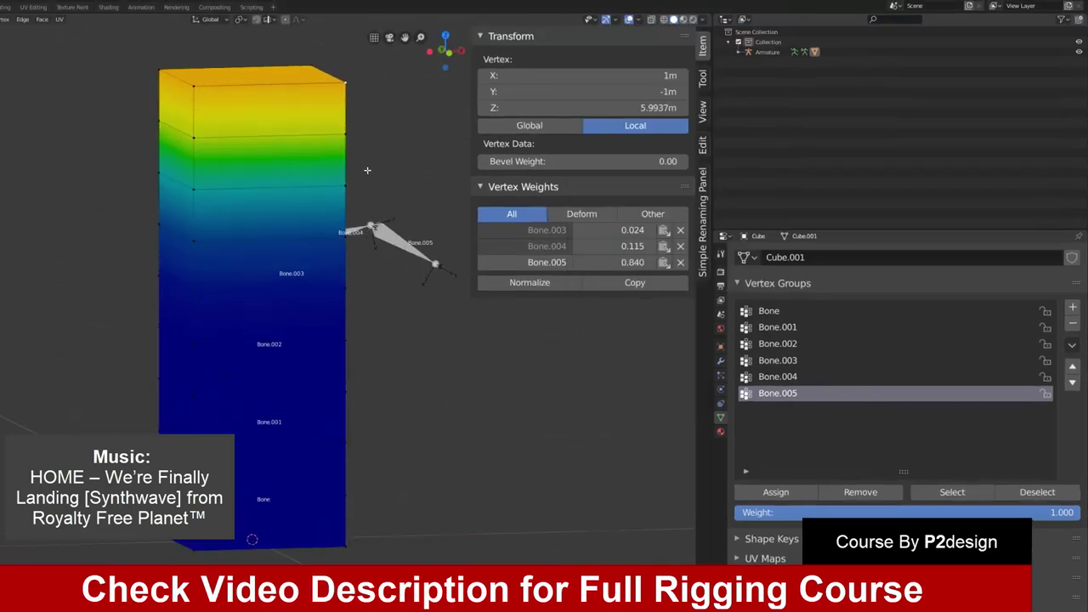
left_click(633, 20)
left_click(661, 335)
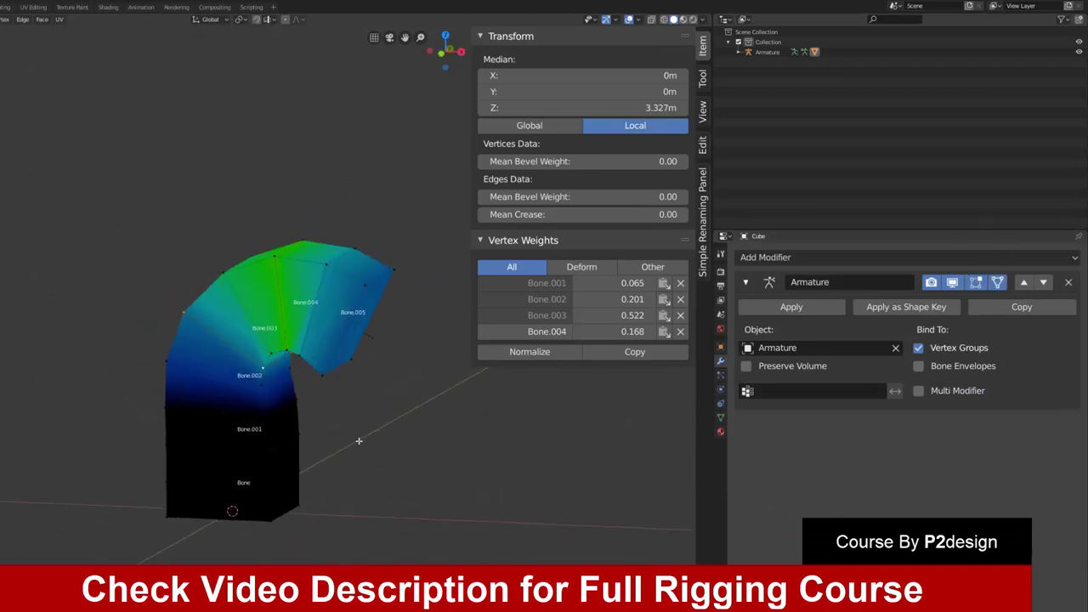
- Select two vertices near the bend to read their bone weights in the Vertex Weights panel
left_click(318, 360)
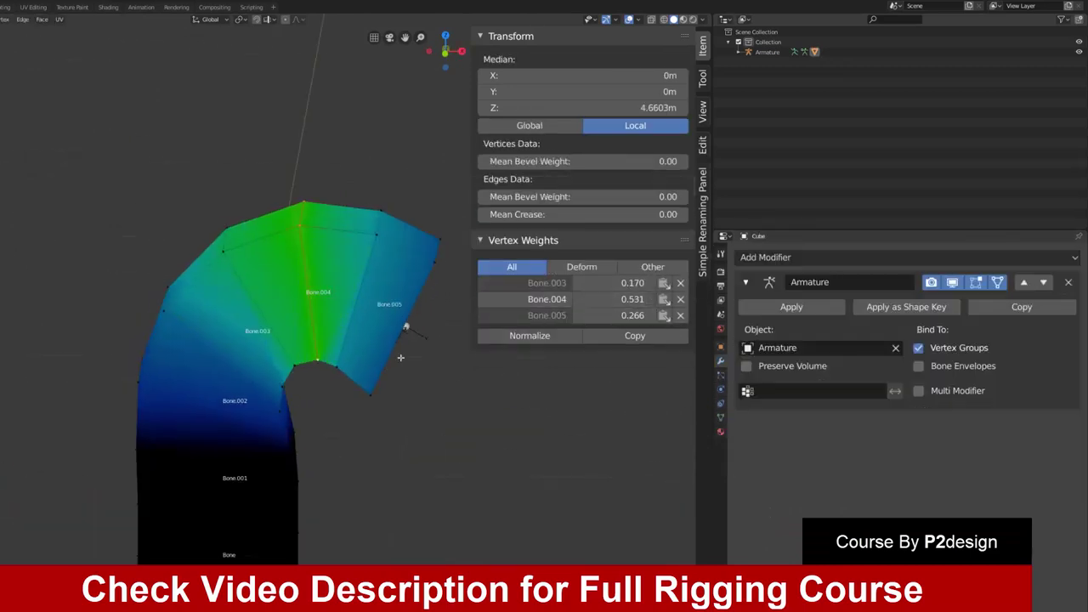
left_click(337, 367)
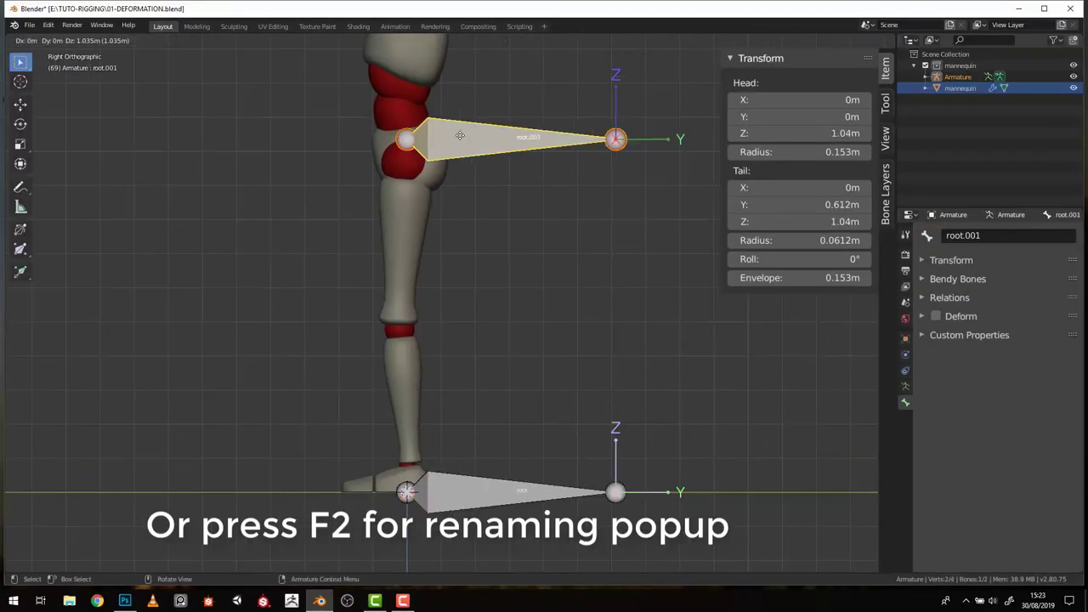
- Name the bone def-hips, then maximize the viewport and view the mannequin rig from the front
type("ps")
key("Return")
scroll(449, 199, "up", 4)
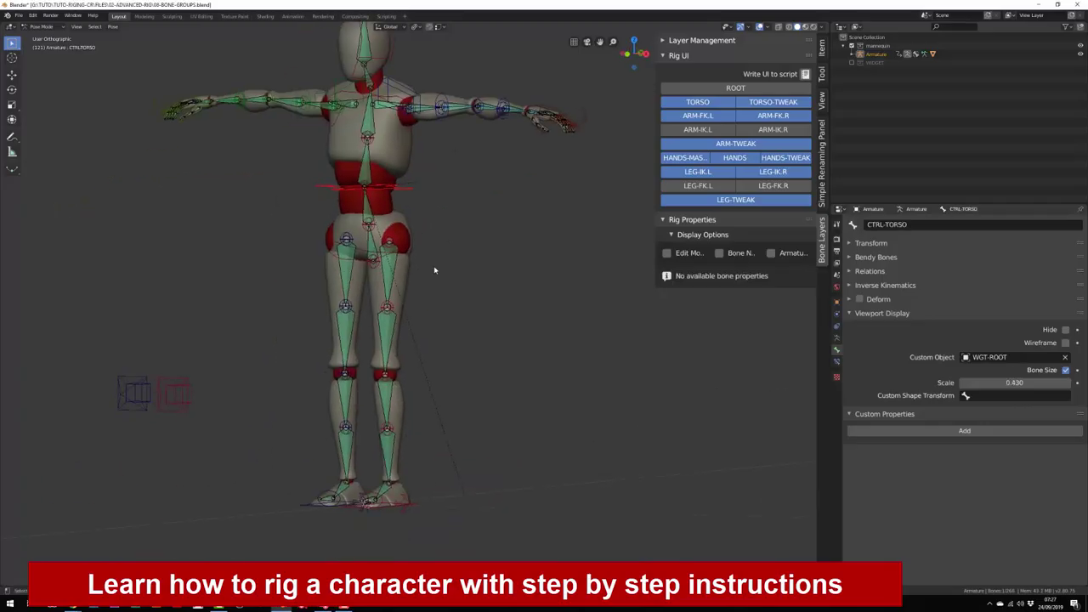
middle_click_drag(433, 270, 417, 315)
key("ctrl+space")
key("KP_1")
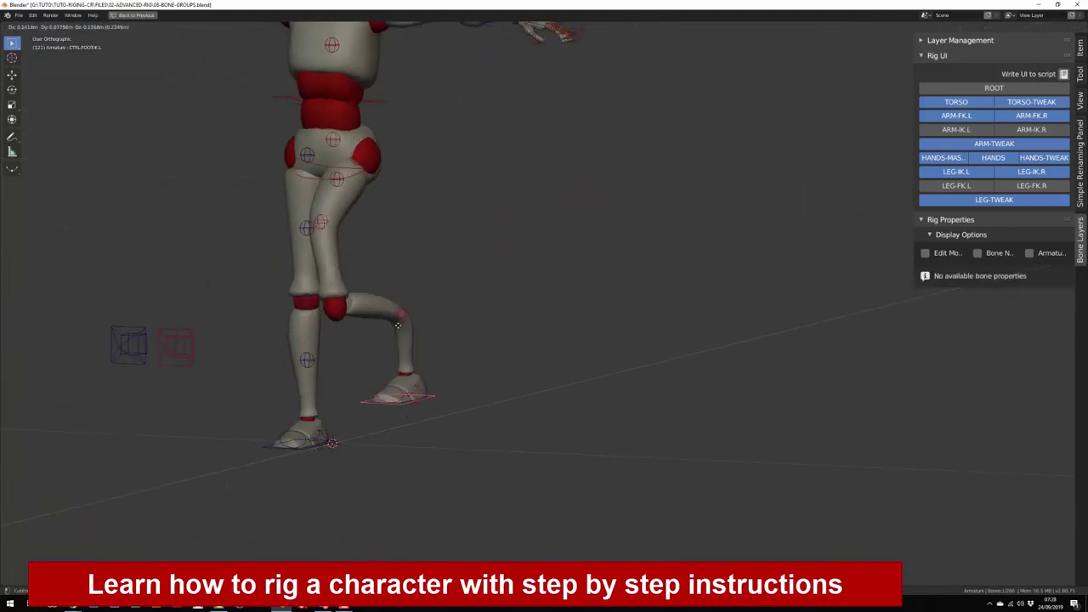
- Rotate the mannequin's hand bone around its local Z axis to pose it
middle_click_drag(382, 443, 432, 505)
key("r")
key("z")
key("z")
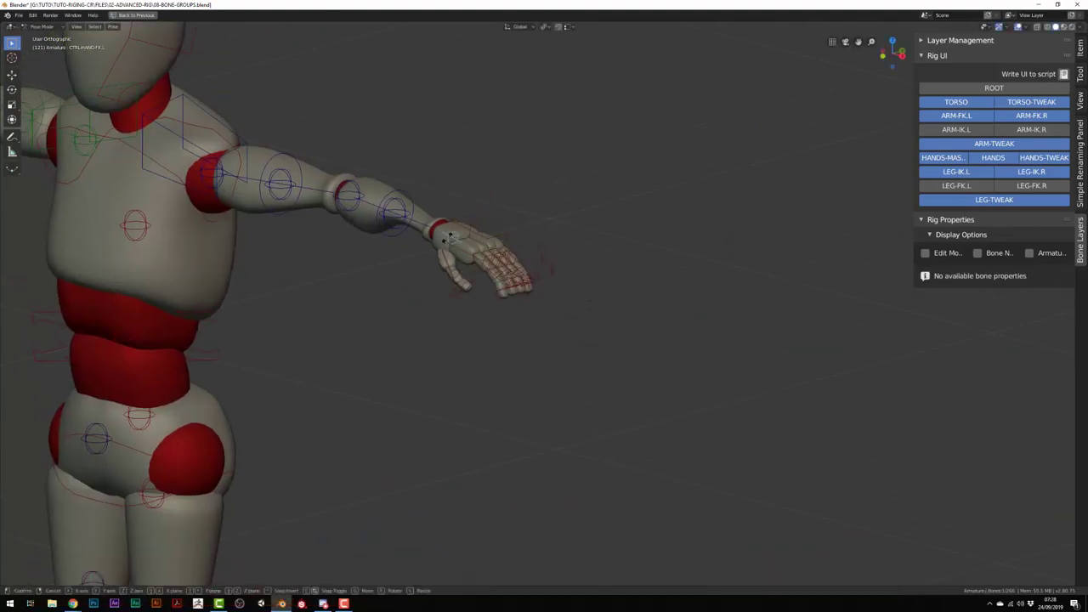
left_click(450, 236)
middle_click_drag(451, 237, 496, 244)
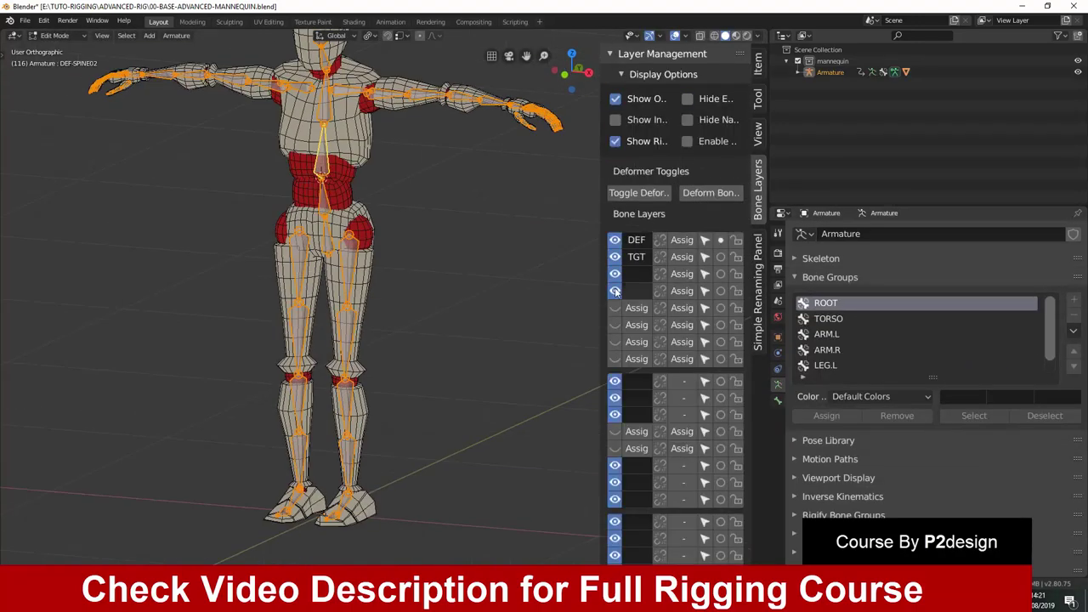
- Select a foot bone and add a Limit Rotation constraint to MCH-FOOTROLL.L
middle_click_drag(567, 382, 416, 385)
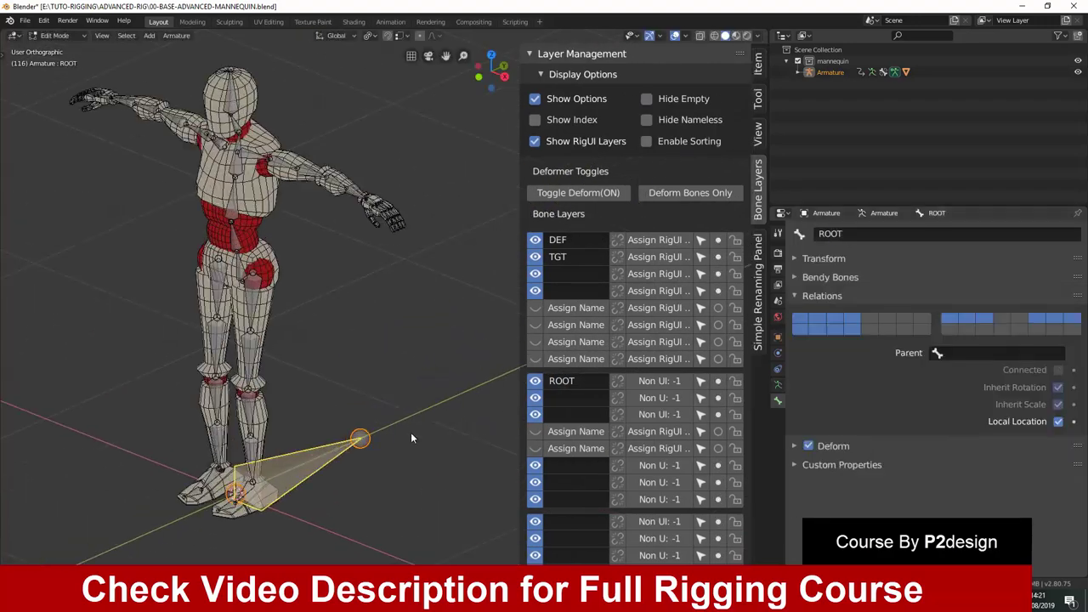
left_click(255, 252)
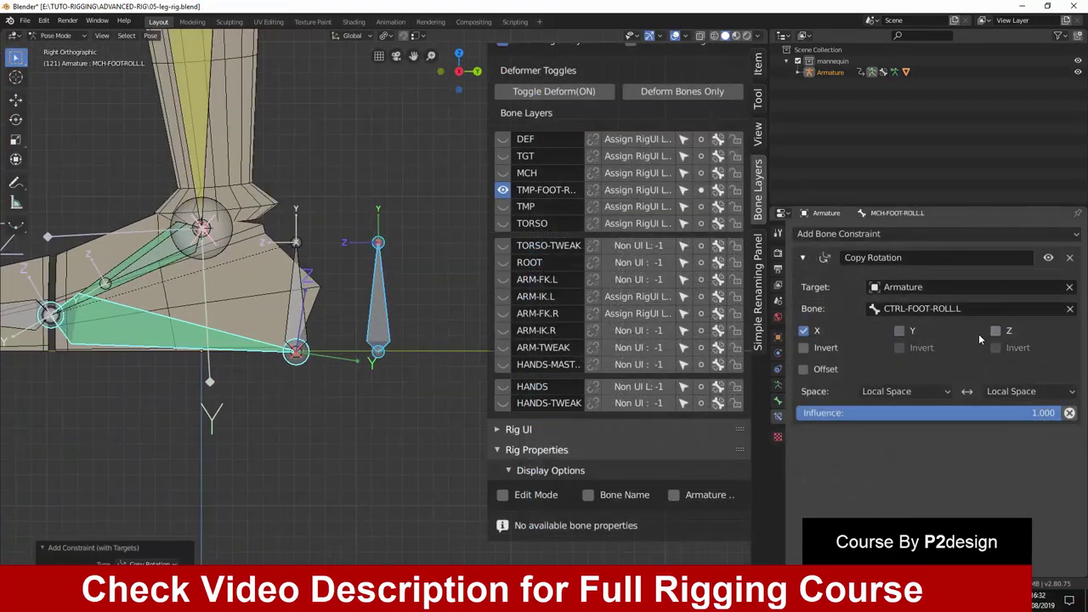
key("ctrl+r")
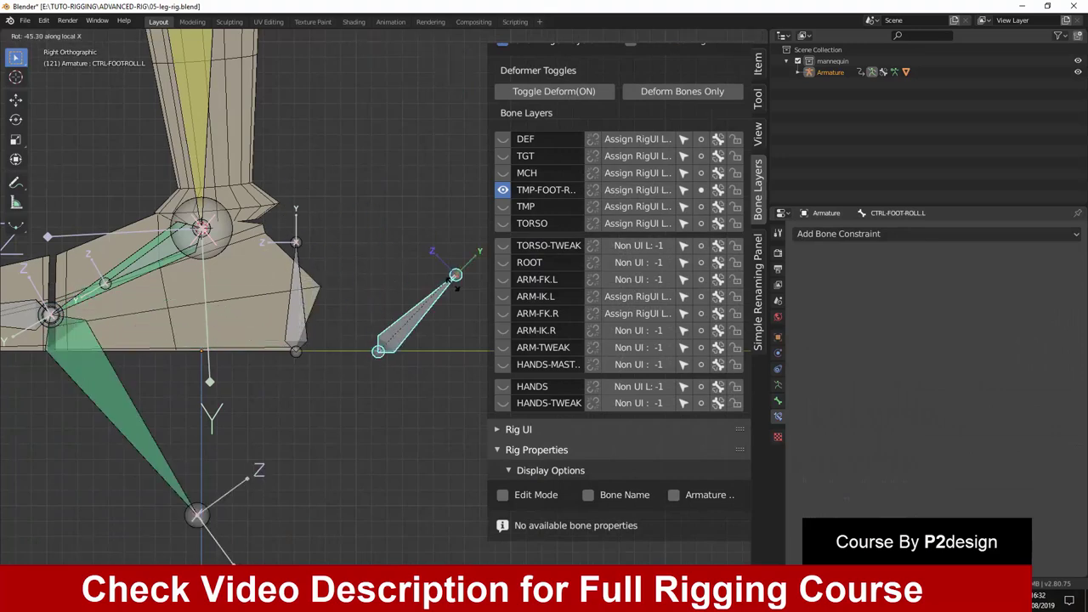
left_click(838, 233)
left_click(806, 371)
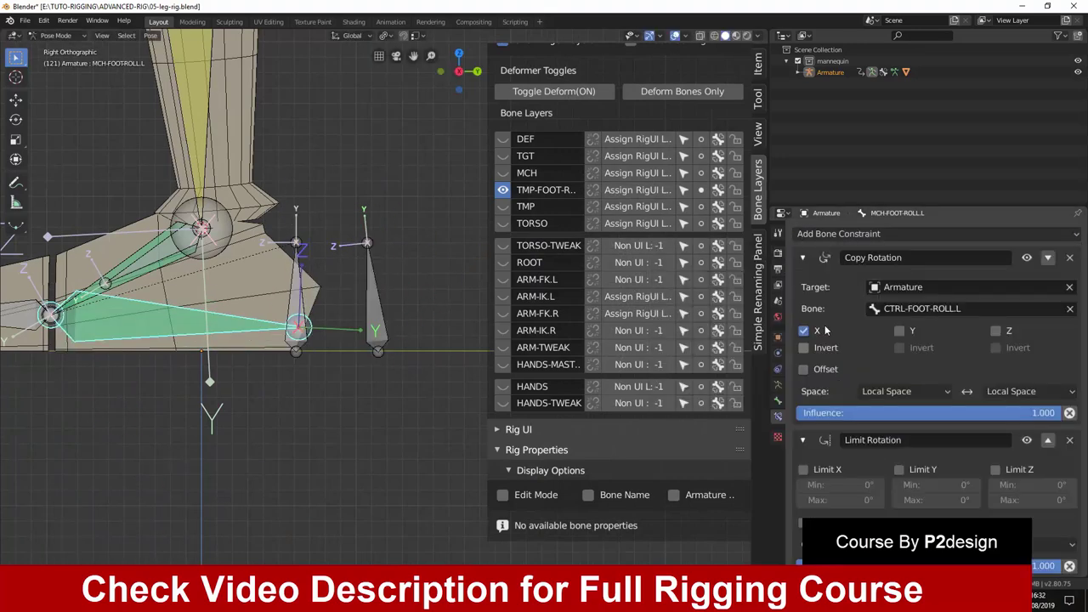
- Limit the bone's X rotation, with a minimum of 11.9° and a maximum of 7.2°
left_click(802, 257)
left_click(1009, 389)
left_click_drag(859, 330, 876, 330)
left_click(823, 345)
type("7.2d")
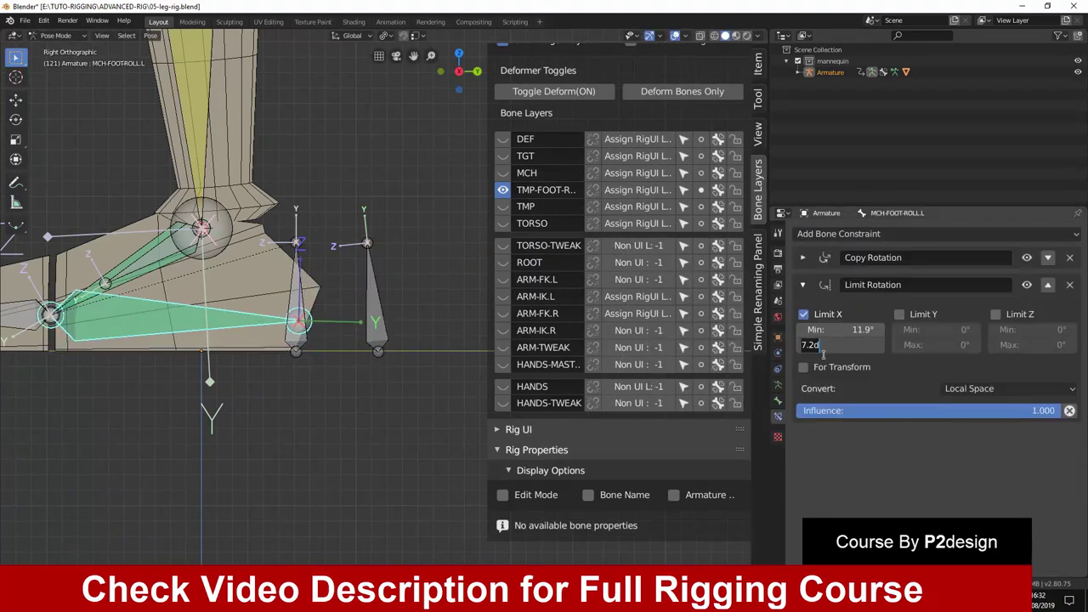
key("Return")
- Rotate CTRL-FOOT-ROLL.L to test the limits, then inspect MCH-HEEL-ROLL.L and MCH-FOOTROLL.L
left_click(372, 297)
key("r")
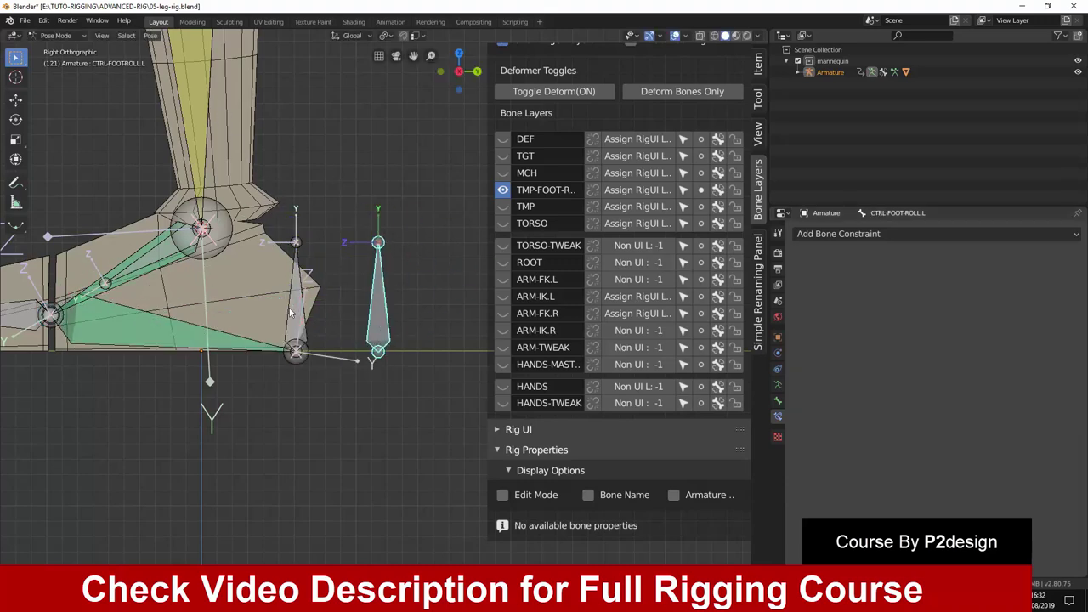
left_click(290, 313)
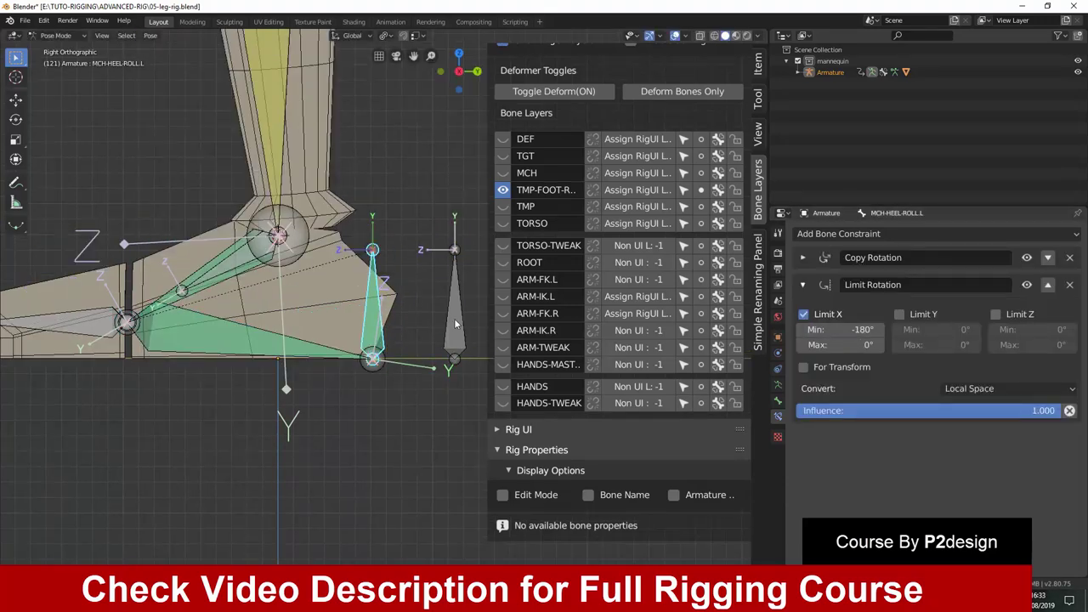
key("Tab")
left_click(297, 334)
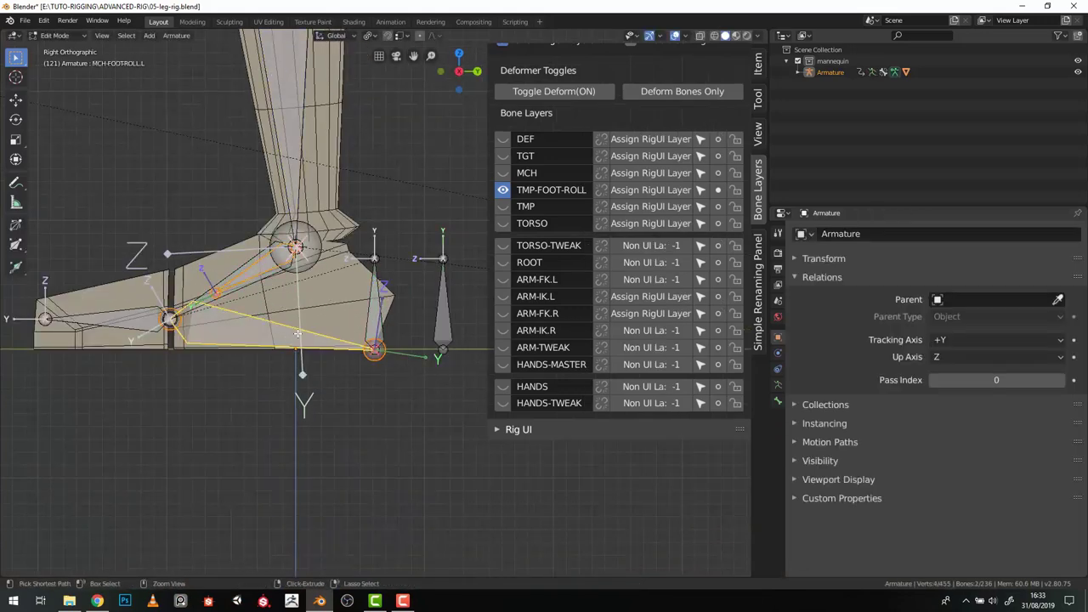
key("Tab")
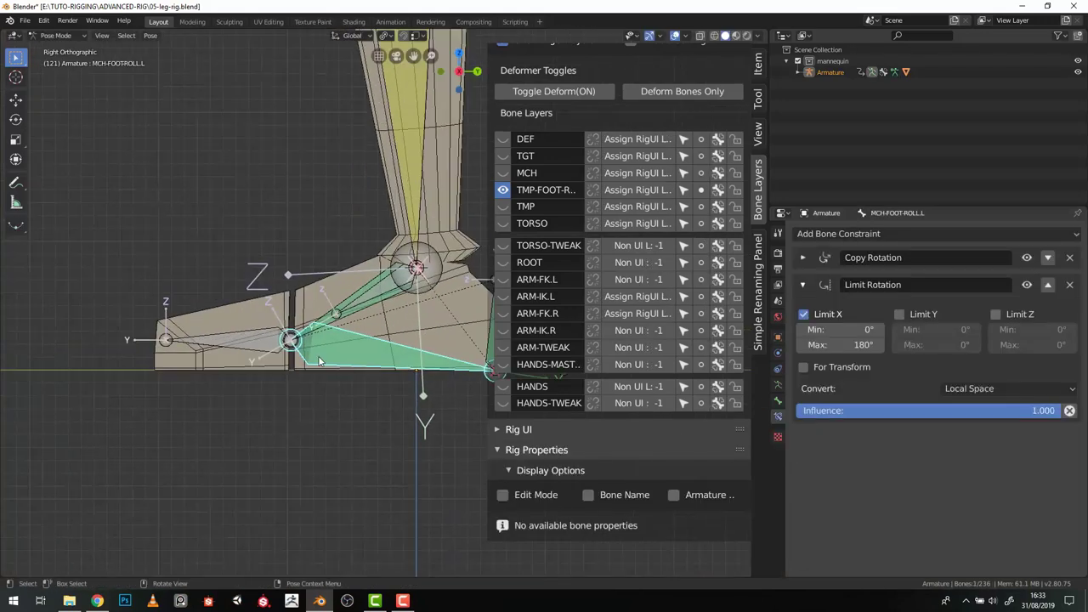
- Set the target space of MCH-TOE-IK.L's Copy Rotation constraint to Local Space
left_click(243, 325)
left_click(905, 391)
left_click(984, 461)
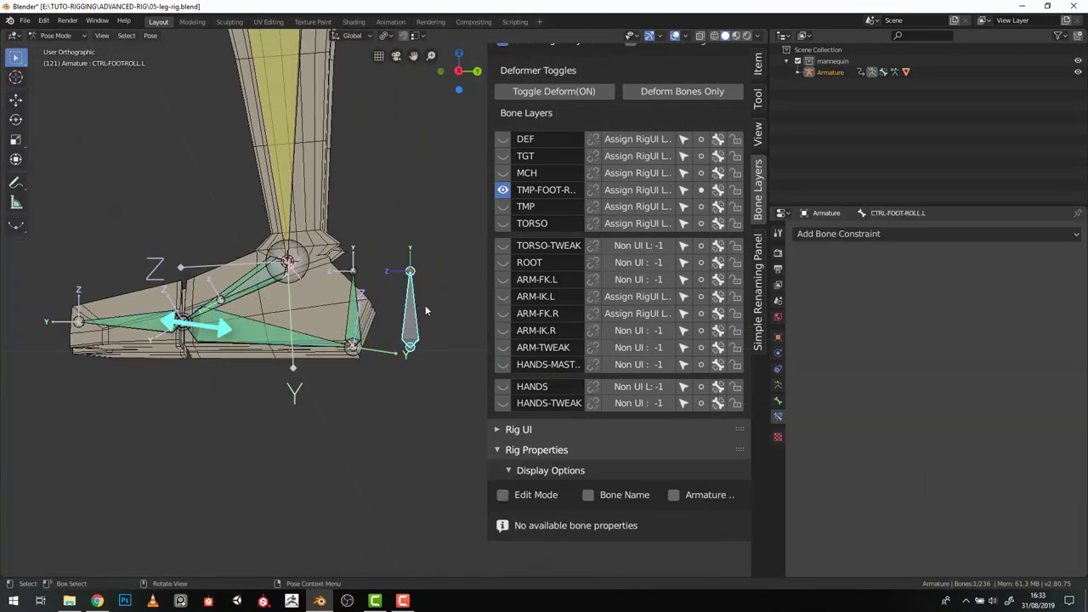
middle_click_drag(425, 305, 442, 289)
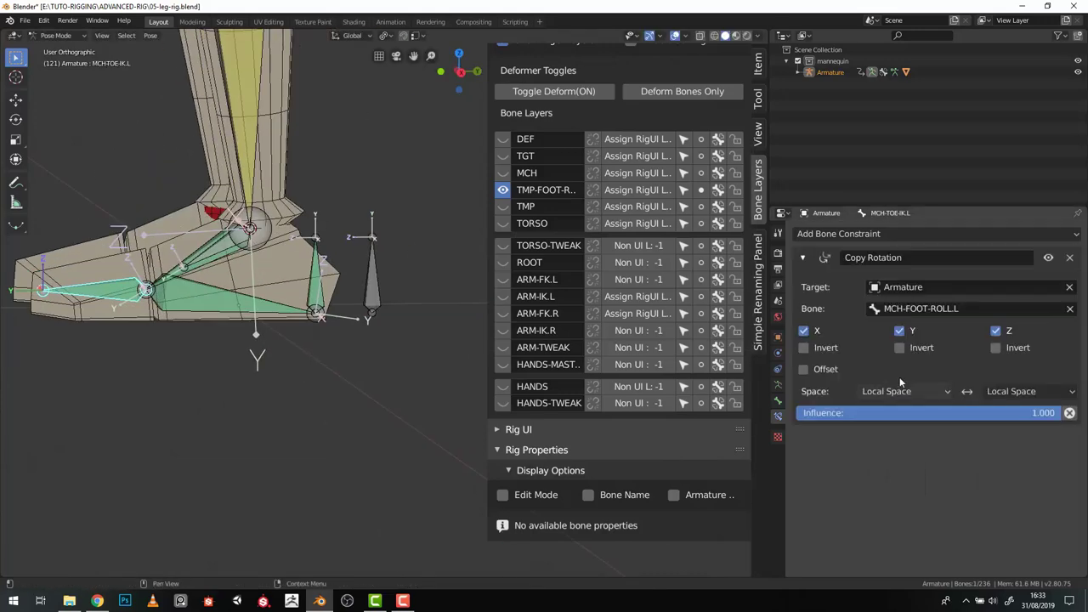
- Rename the toe bone to CTRL-TOE-IK.L in the Bone properties
left_click(777, 400)
key("Return")
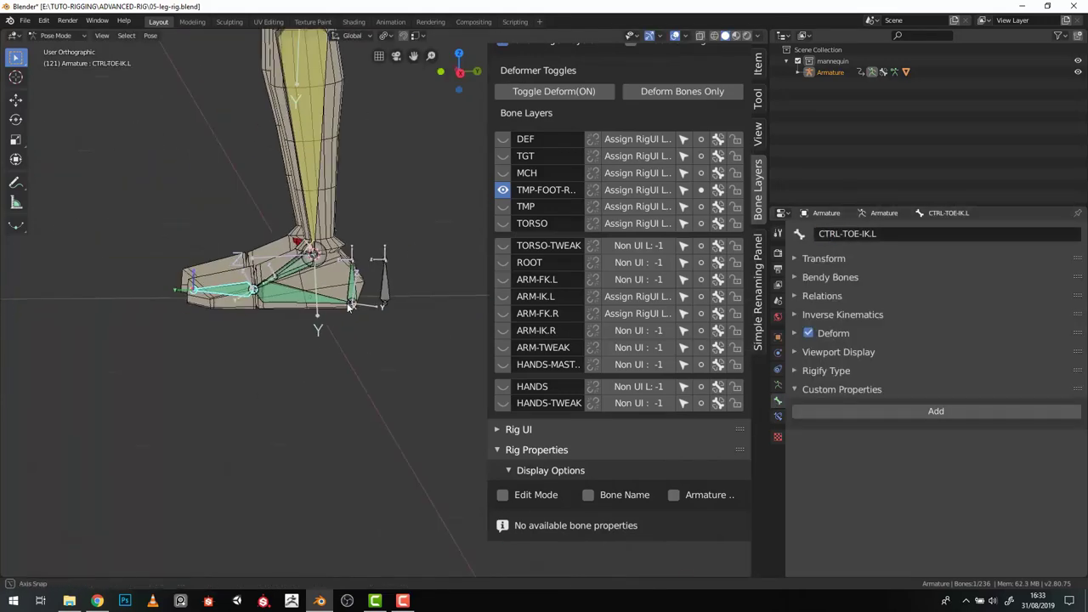
middle_click_drag(357, 280, 345, 373)
scroll(346, 373, "up", 3)
left_click(254, 276)
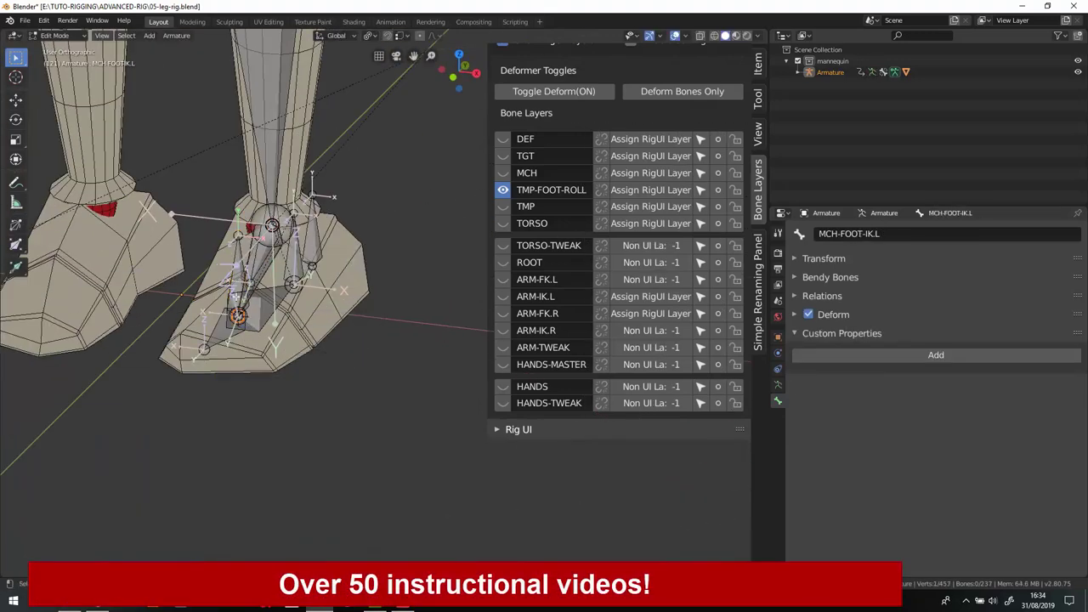
- In front view, move the duplicated toe bone along X and start renaming it with MCH
key("KP_1")
key("g")
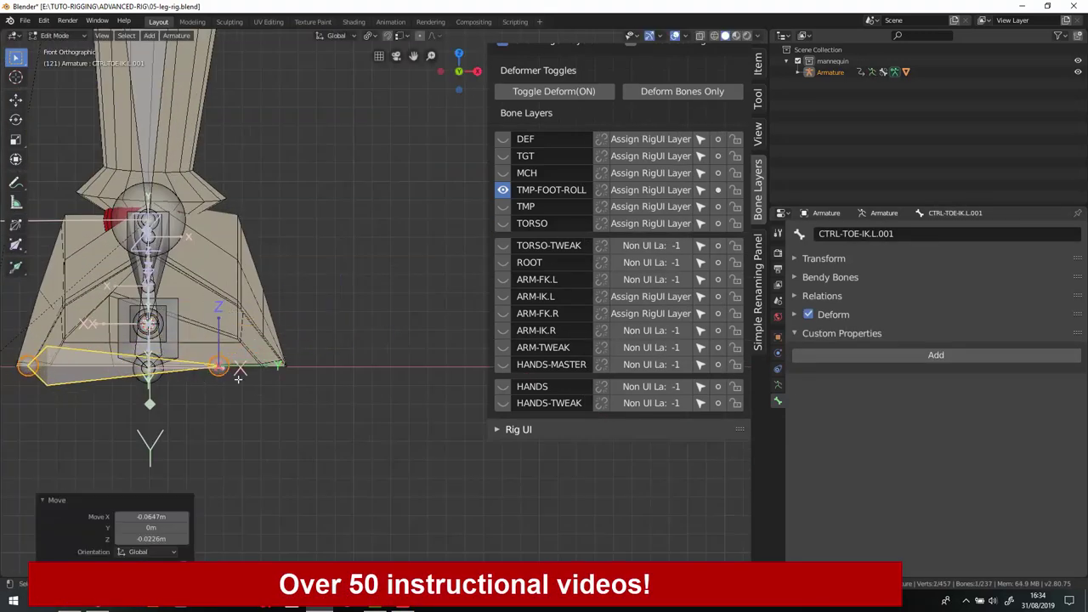
left_click(292, 386)
left_click(859, 234)
type("MCH")
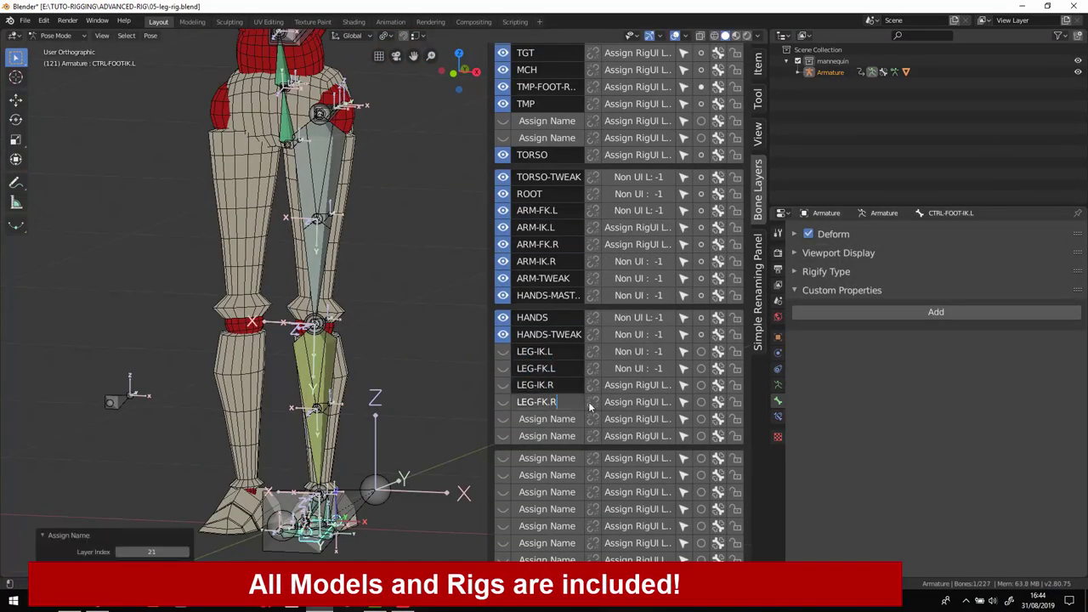
- Select the thigh IK/FK switch bone, show the LEG-IK.L layer, and open the constraint influence options
scroll(511, 425, "up", 5)
scroll(269, 287, "up", 3)
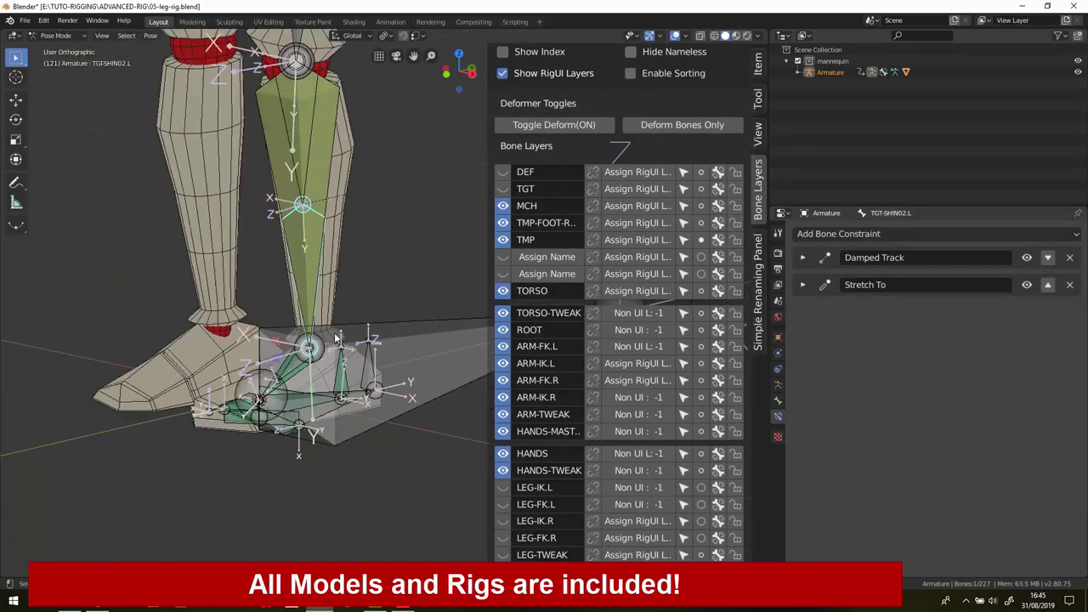
left_click(273, 203)
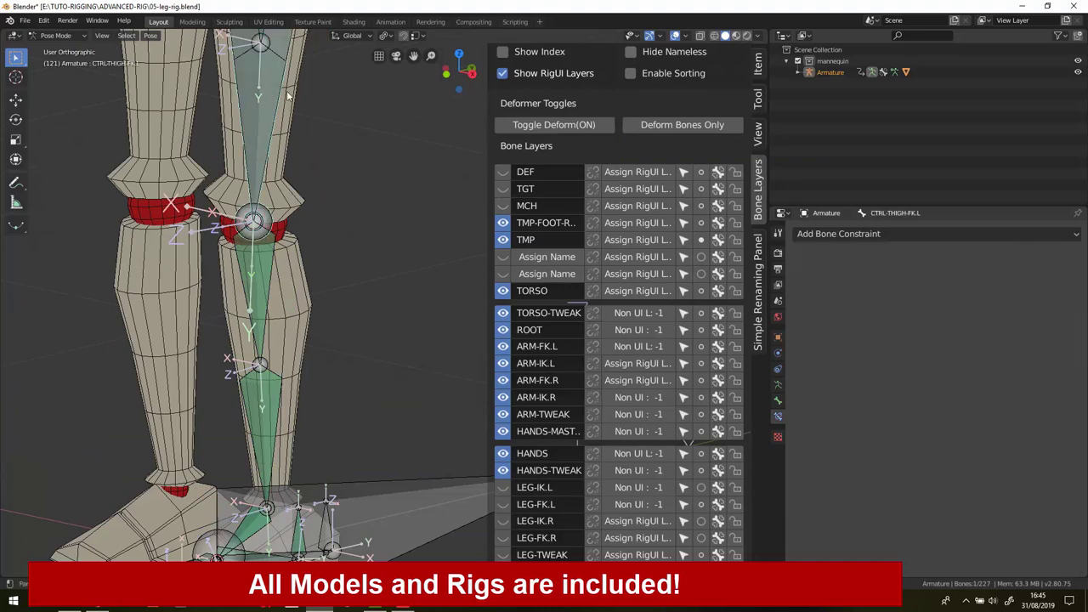
scroll(274, 202, "up", 3)
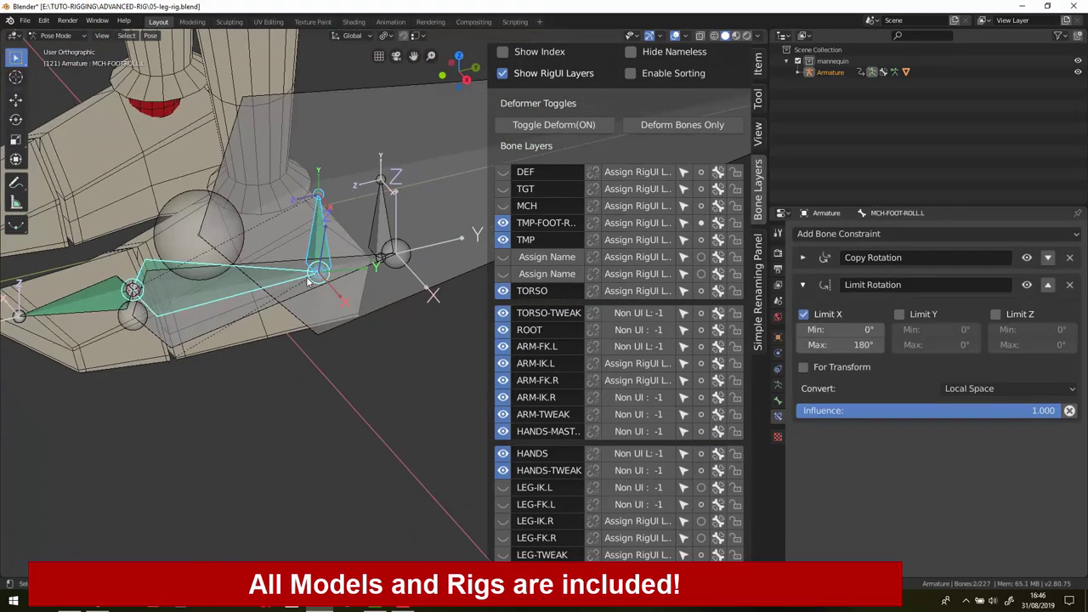
left_click(699, 489)
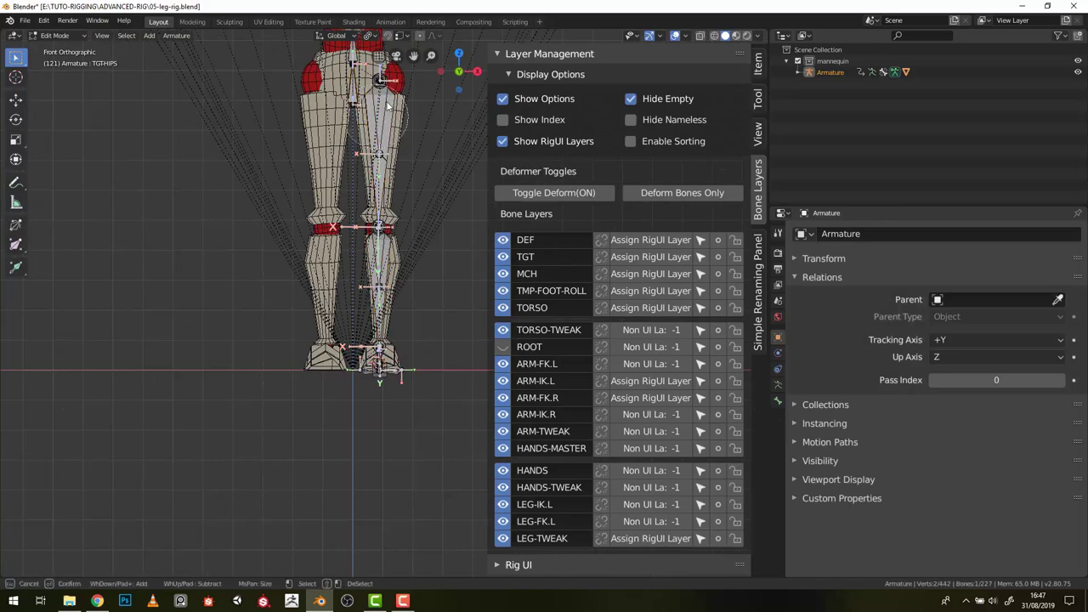
right_click(826, 435)
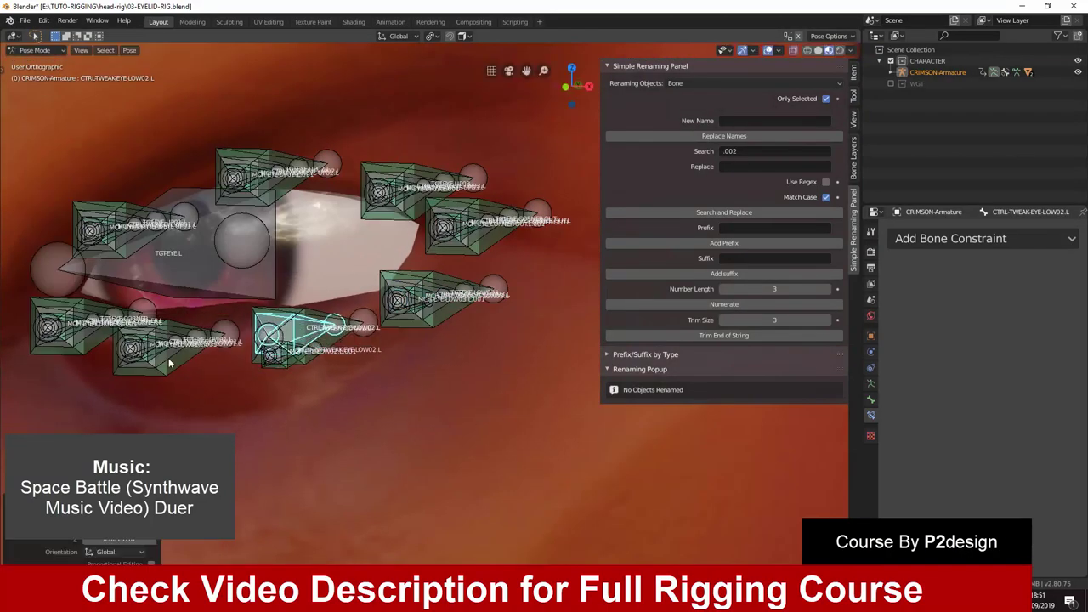
left_click(217, 204)
left_click(448, 248, "shift")
left_click(403, 302, "shift")
left_click(277, 335, "shift")
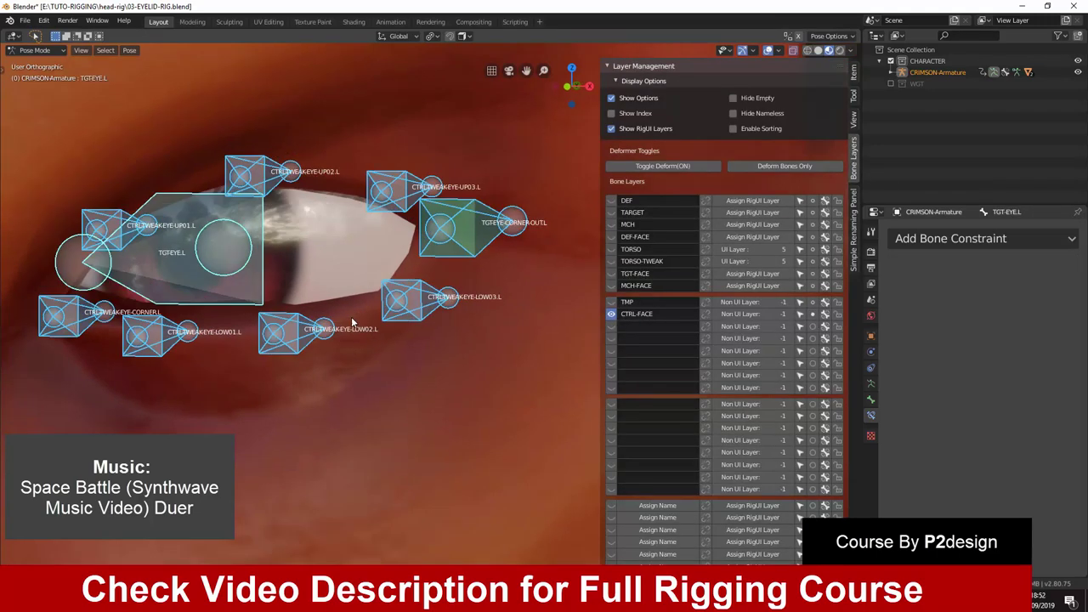
left_click(248, 177)
key("r")
key("r")
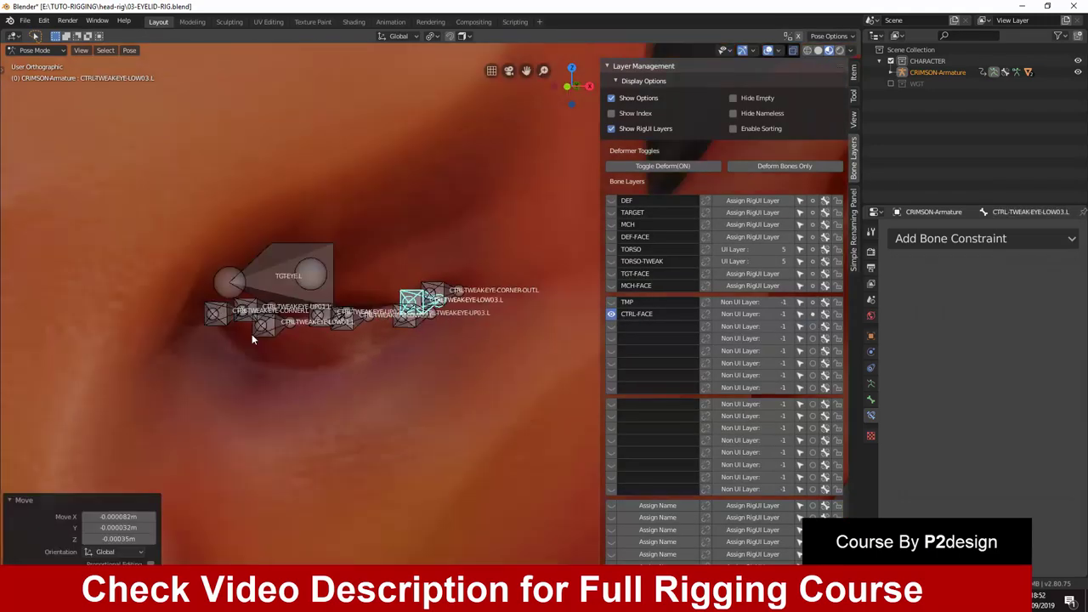
key("Escape")
key("KP_Decimal")
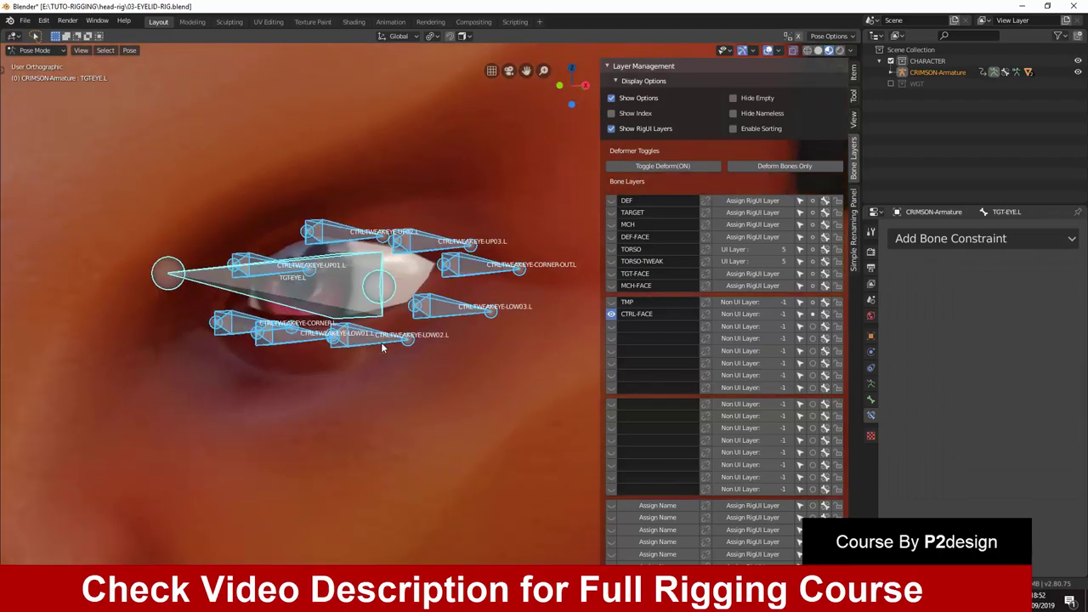